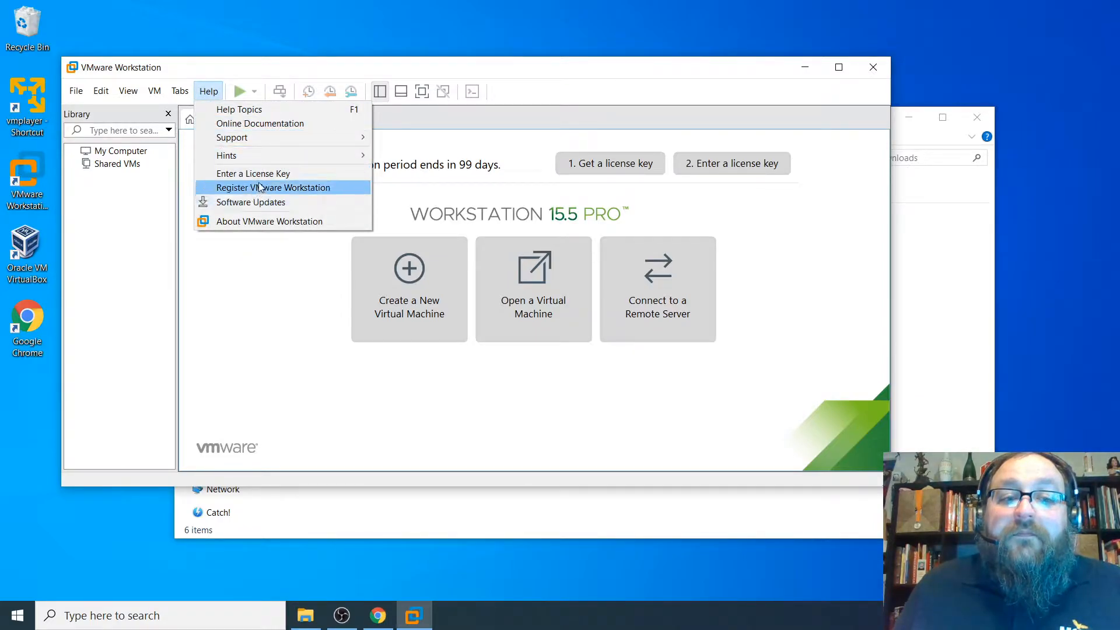
- Check the VMware Workstation version and licence details from the Help menu
click(263, 234)
click(208, 91)
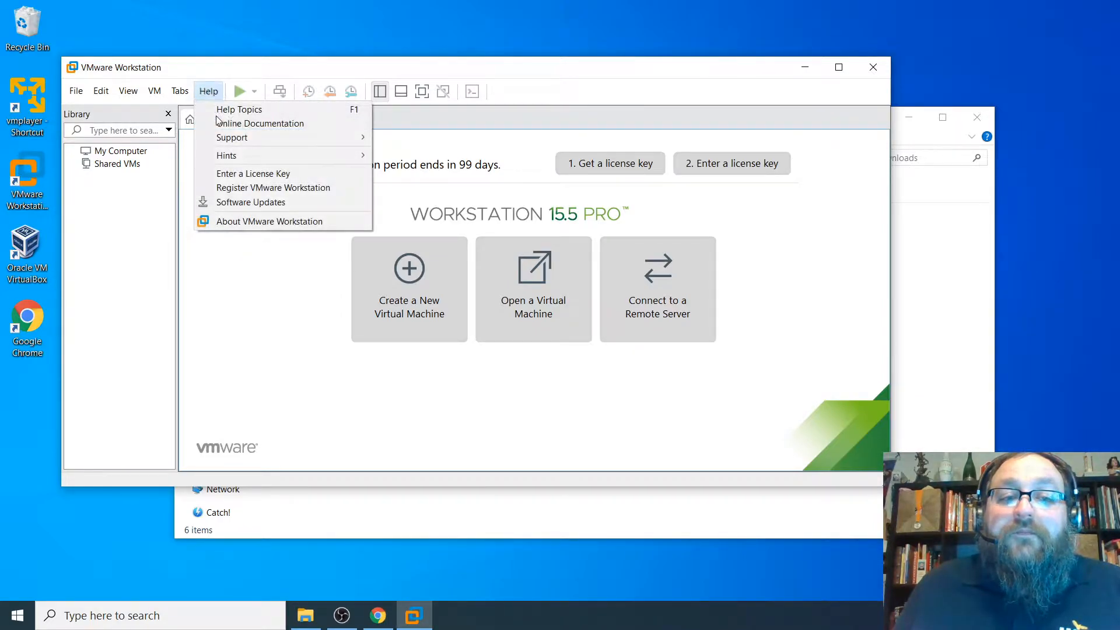
click(234, 222)
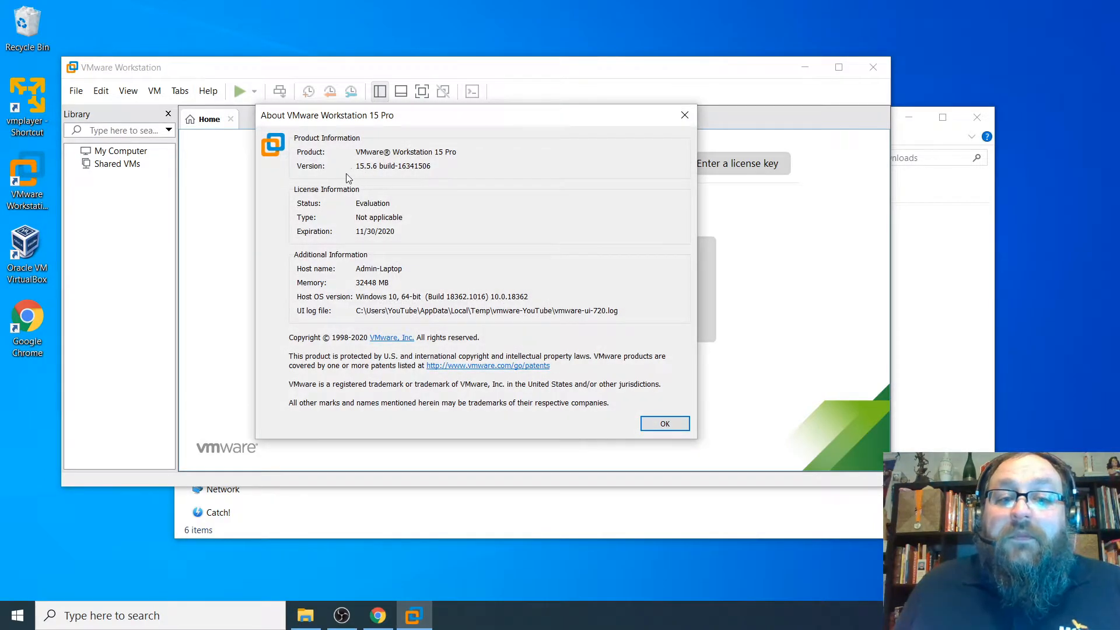
click(686, 115)
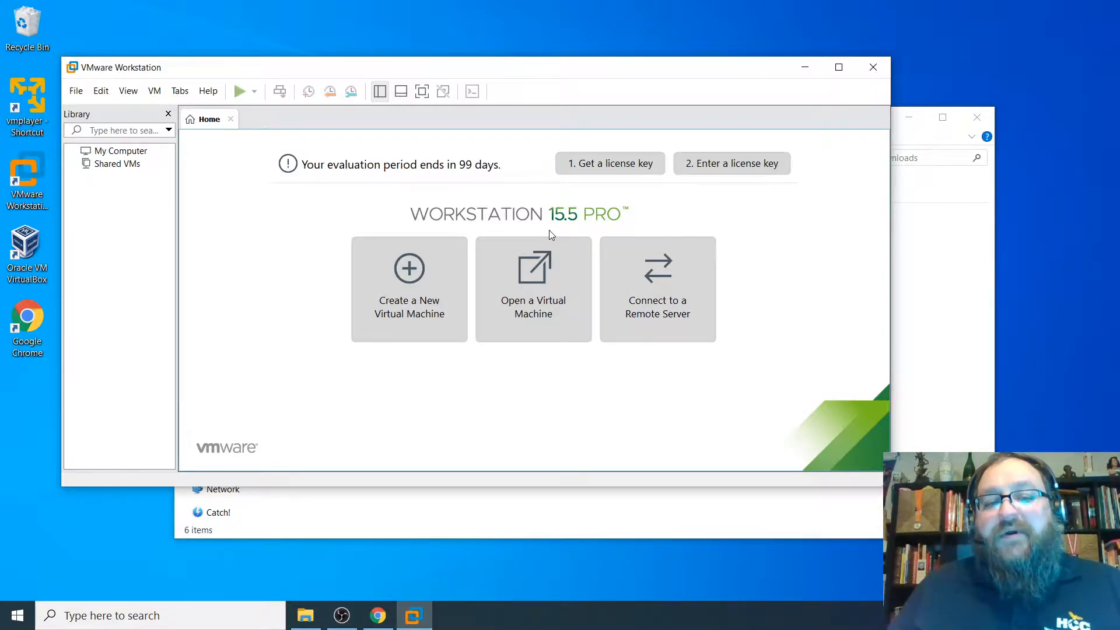
- Check the Win10_2004_English_x64 ISO and its size in the Downloads folder
click(913, 153)
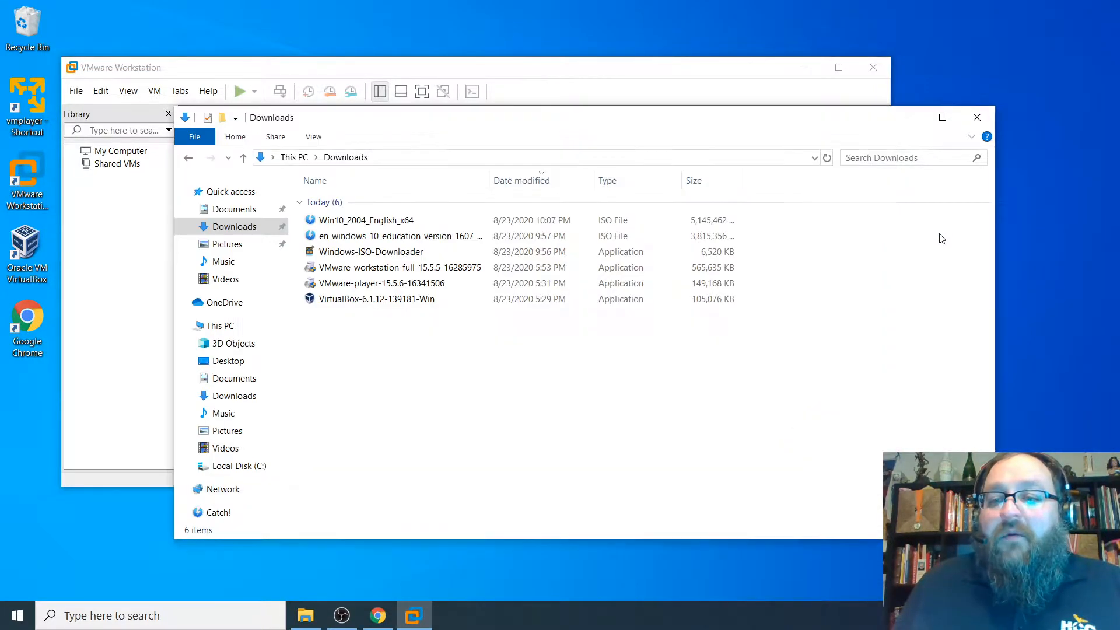
click(311, 226)
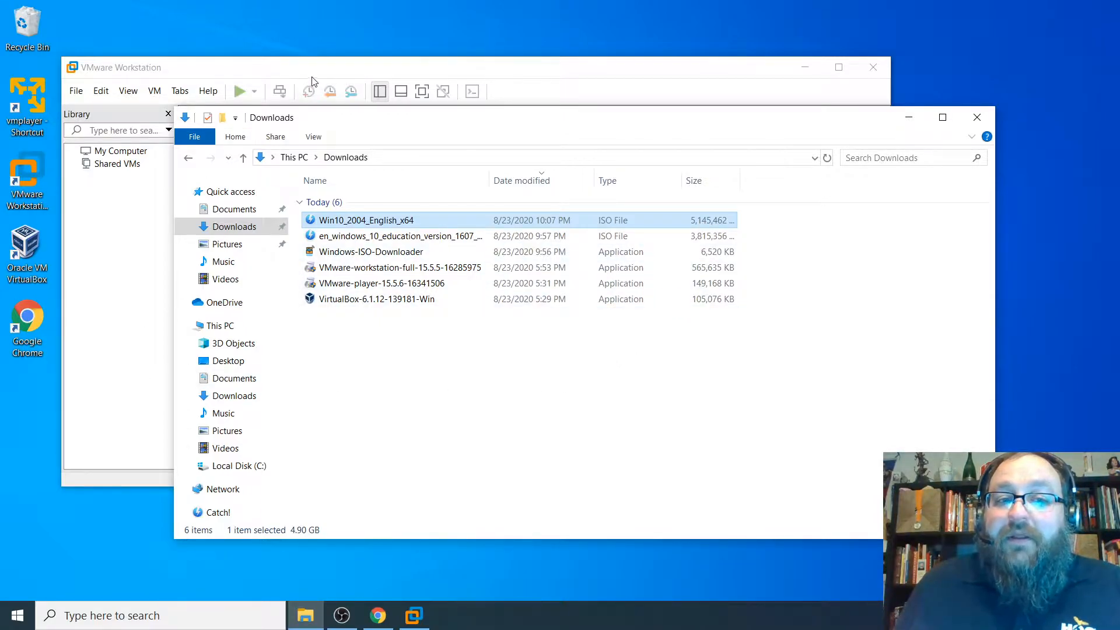
click(388, 236)
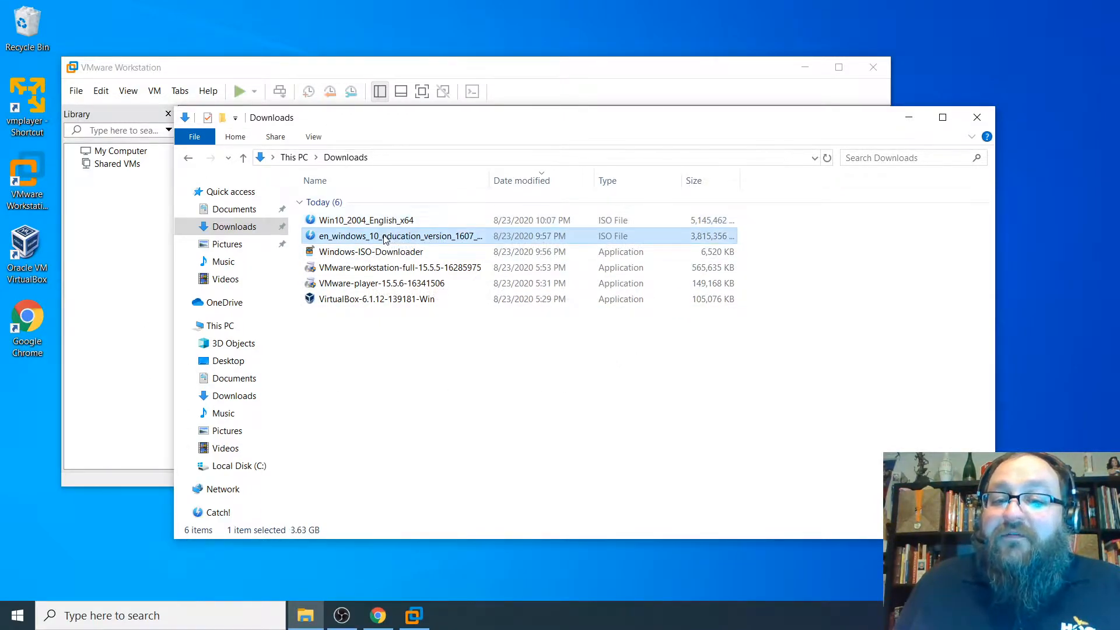
click(406, 82)
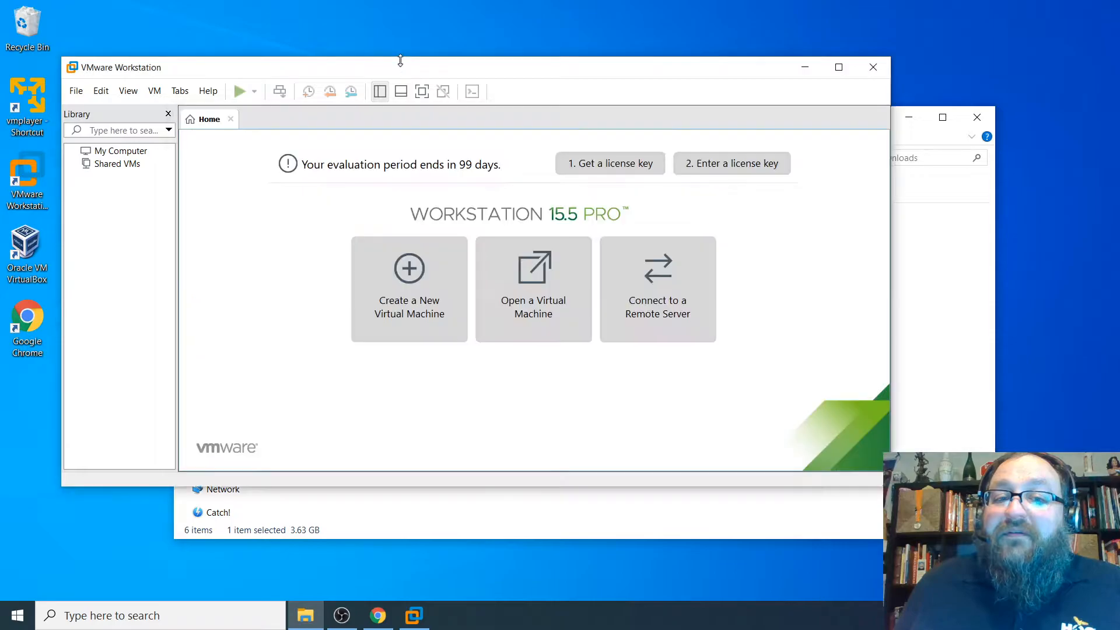
- Start a Custom (advanced) new virtual machine and review the Workstation 15.x memory limits
click(402, 297)
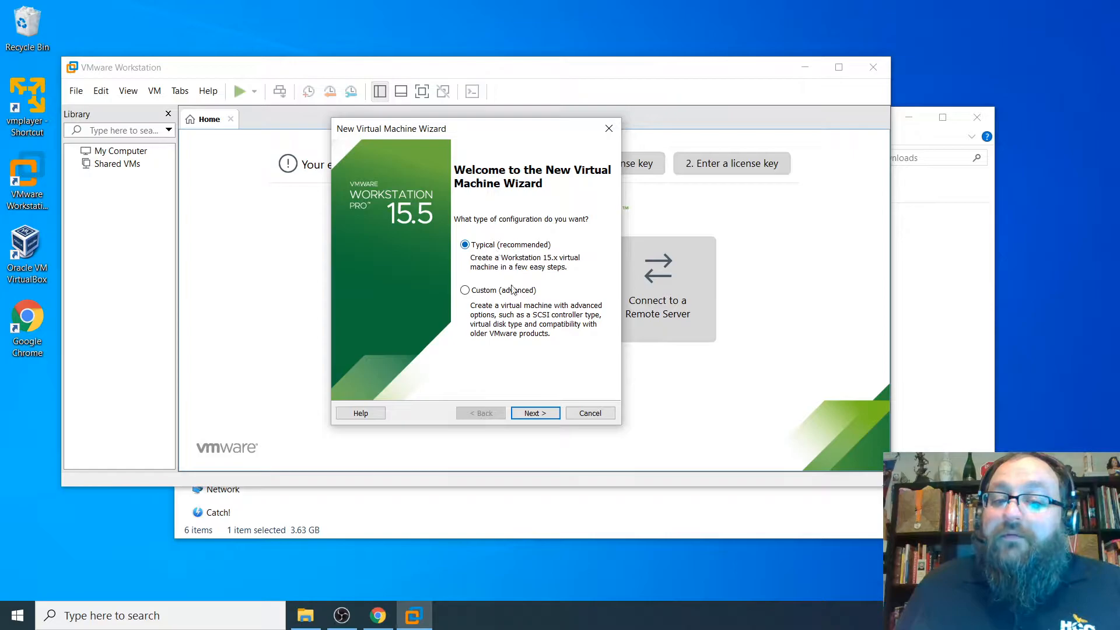
click(474, 291)
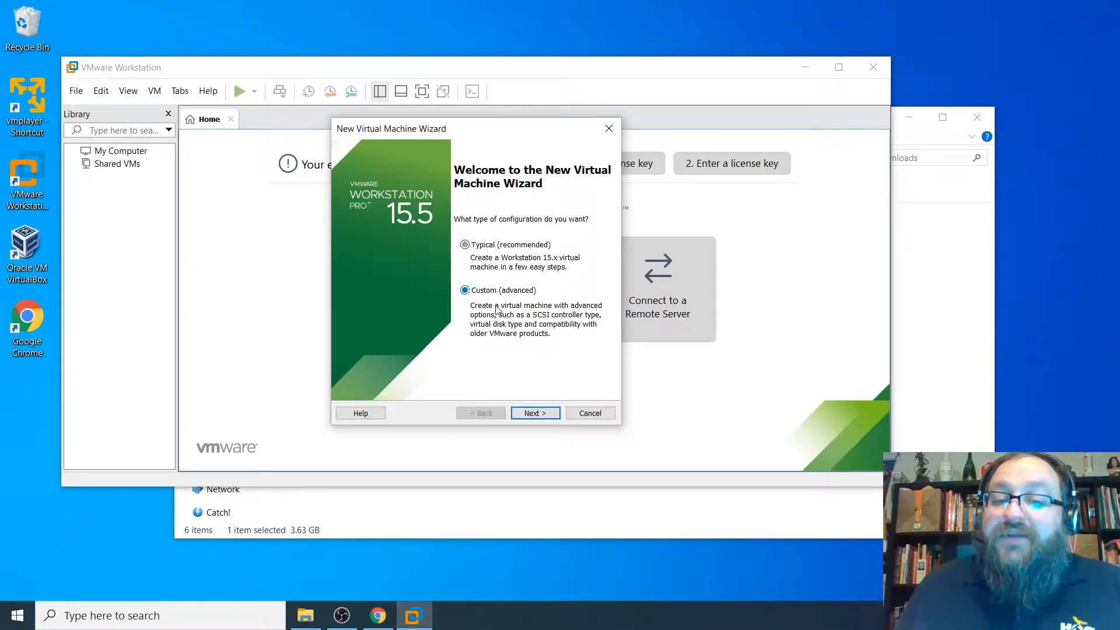
click(535, 414)
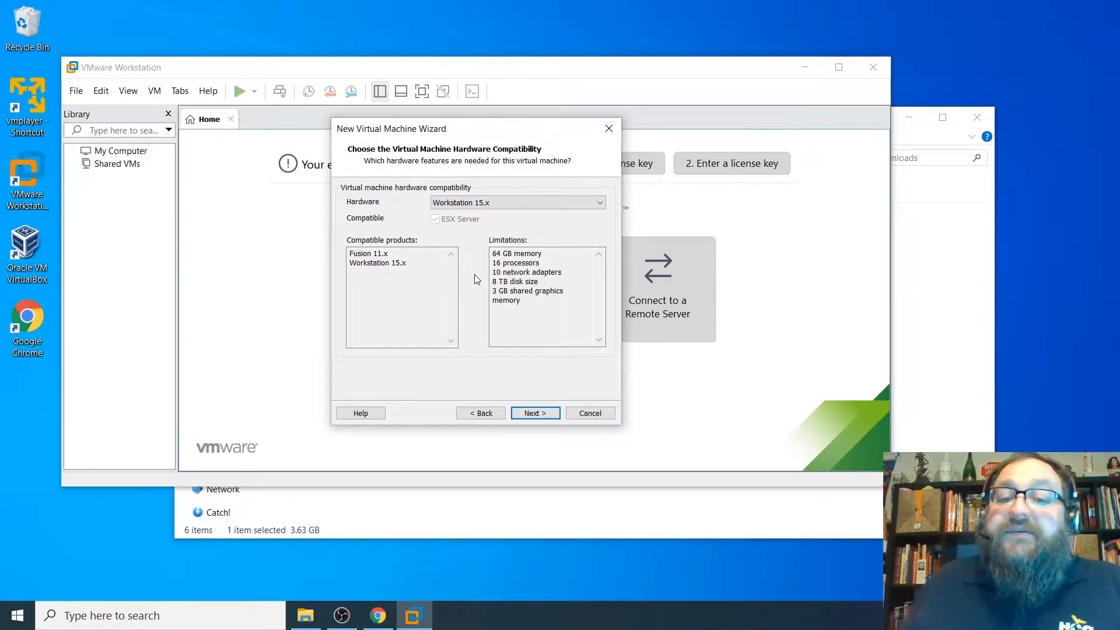
drag(496, 255, 552, 253)
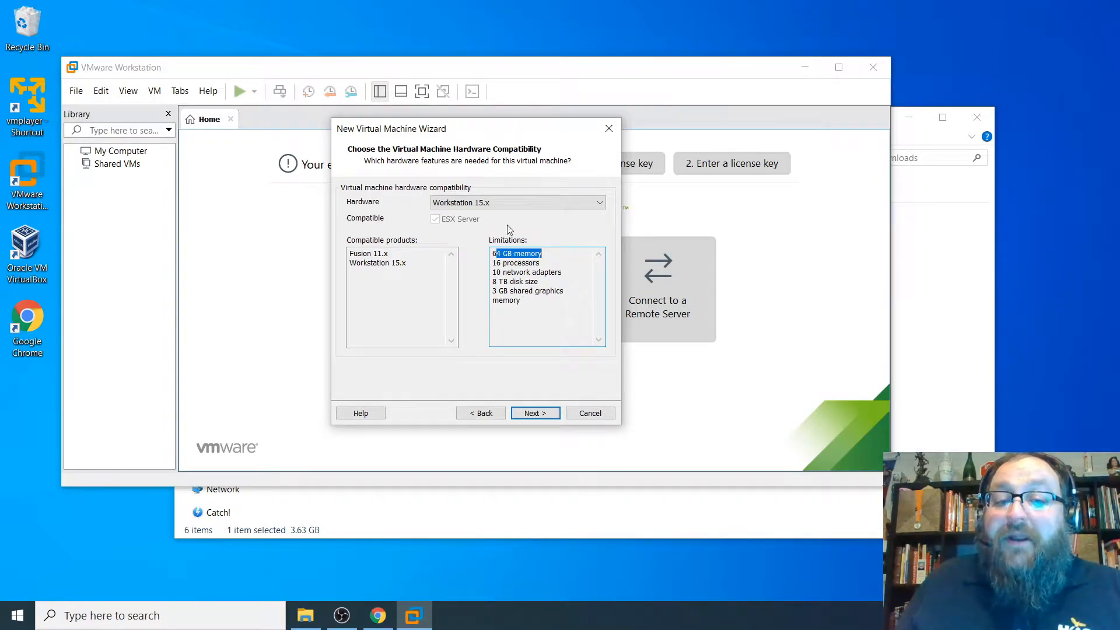
- Use Win10_2004_English_x64.iso as the installer disc image so Windows 10 x64 is detected
click(533, 413)
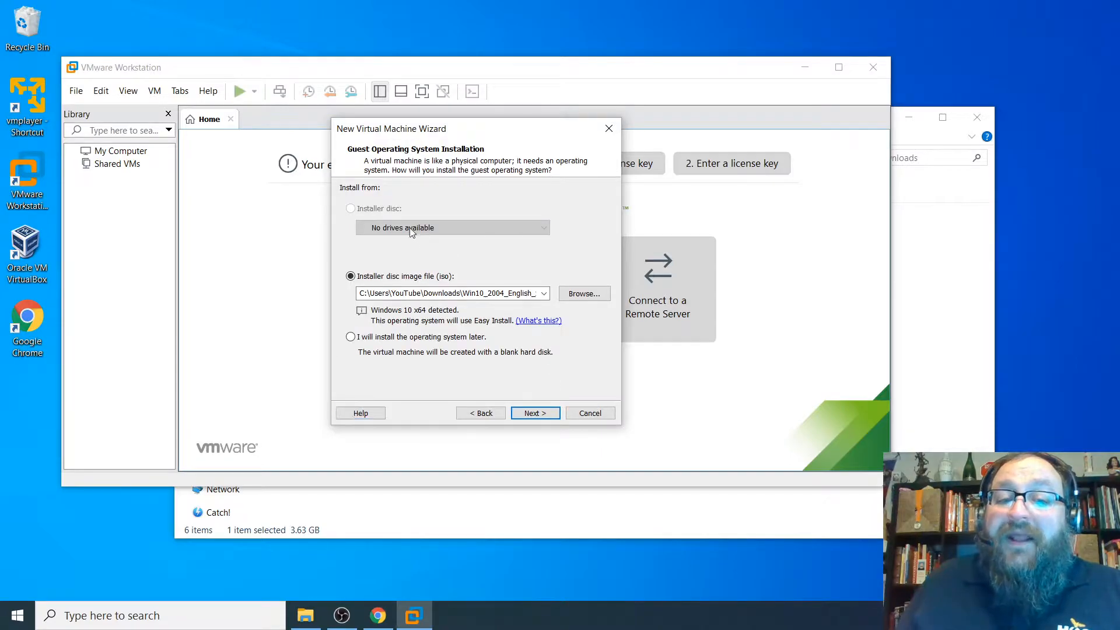
click(584, 293)
click(573, 261)
click(769, 466)
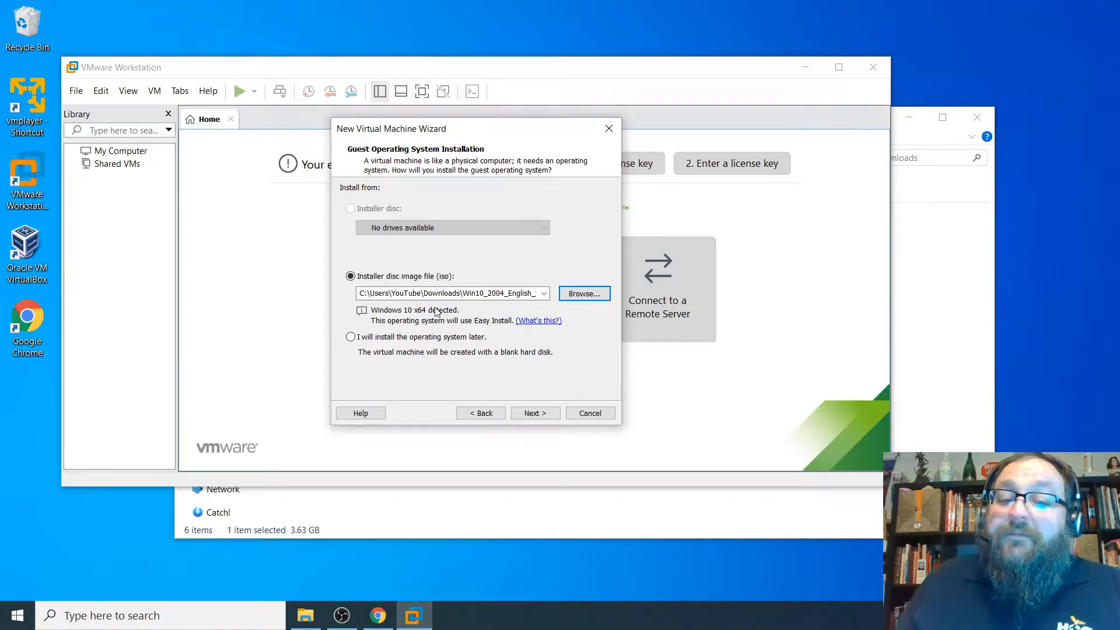
click(535, 413)
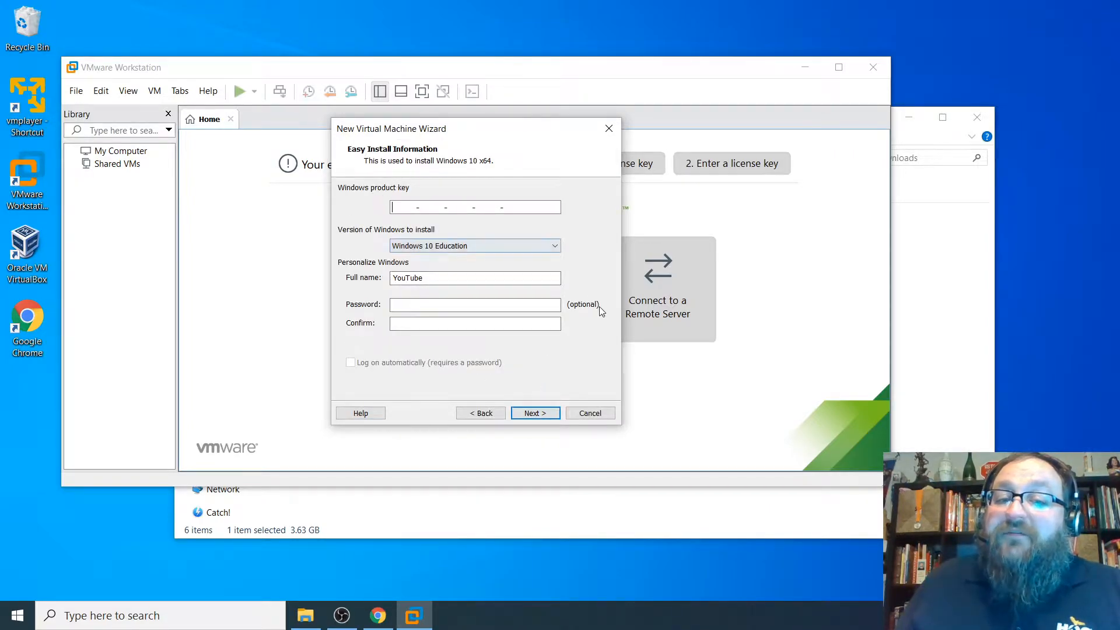
- Choose Windows 10 Pro, enter 'admin' as full name, and skip the product key
click(451, 245)
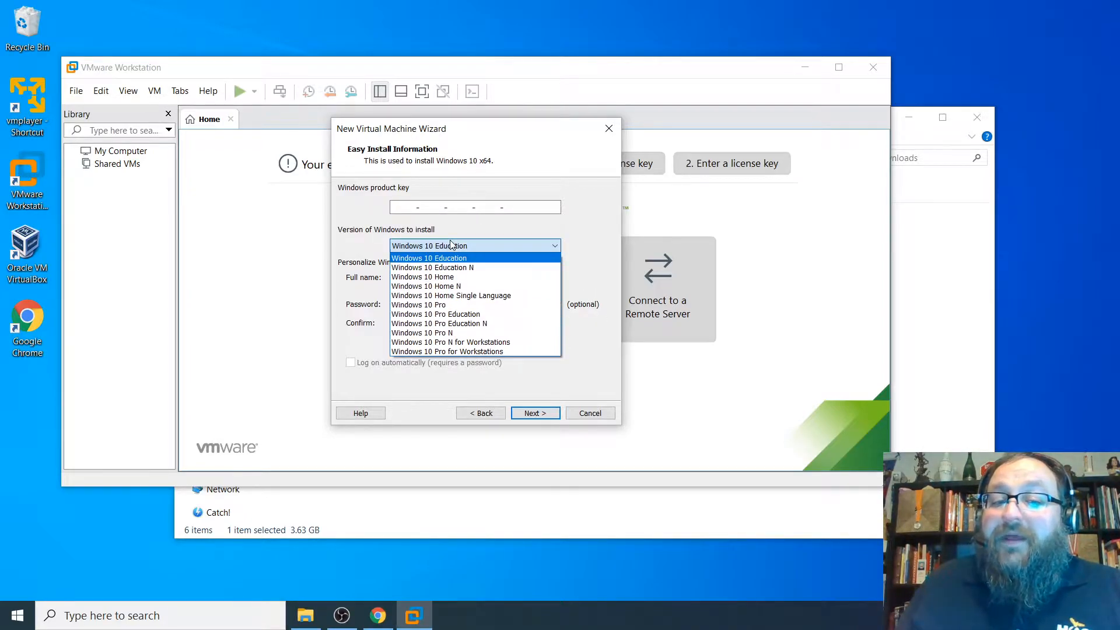
click(451, 306)
key(Tab)
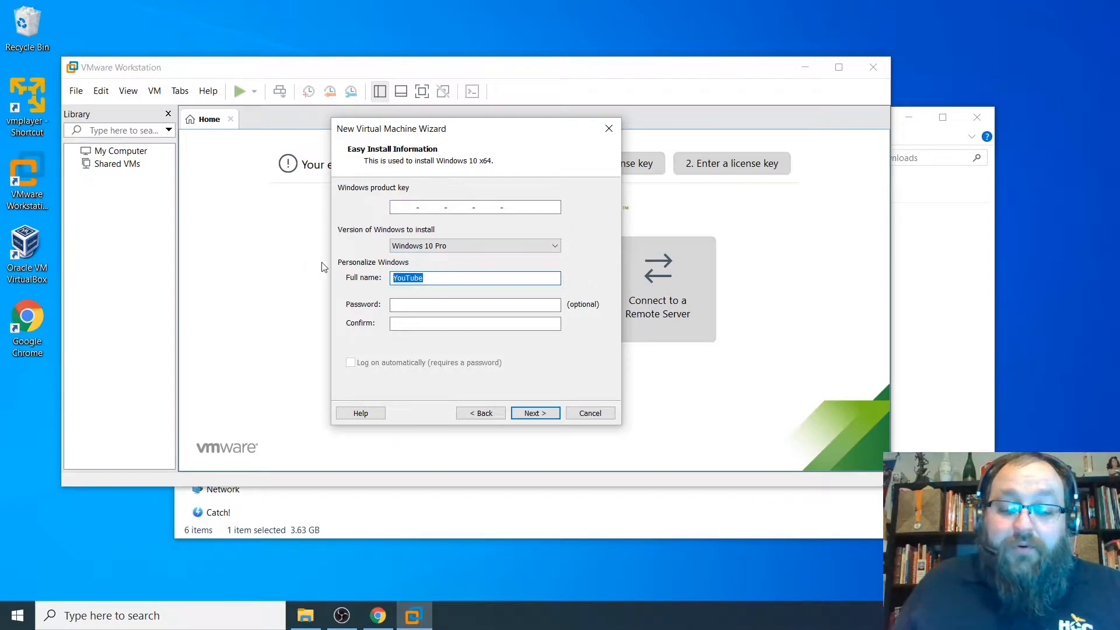
text(admin)
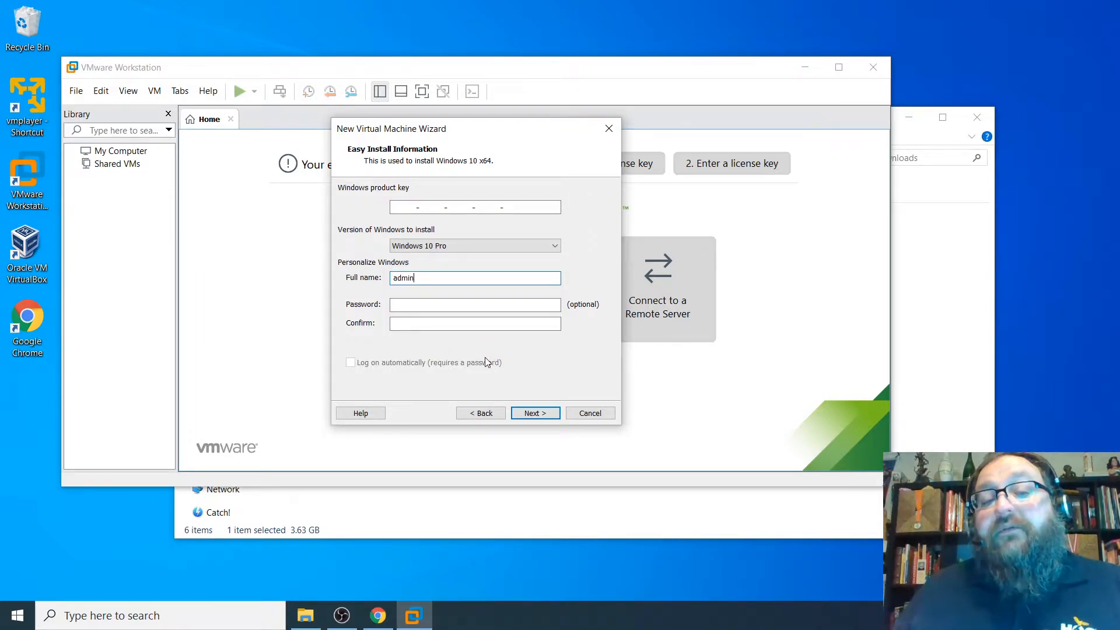
click(536, 414)
- Name the virtual machine 'Forensics VM2' after the 'Forensics VM' path clashed
click(506, 309)
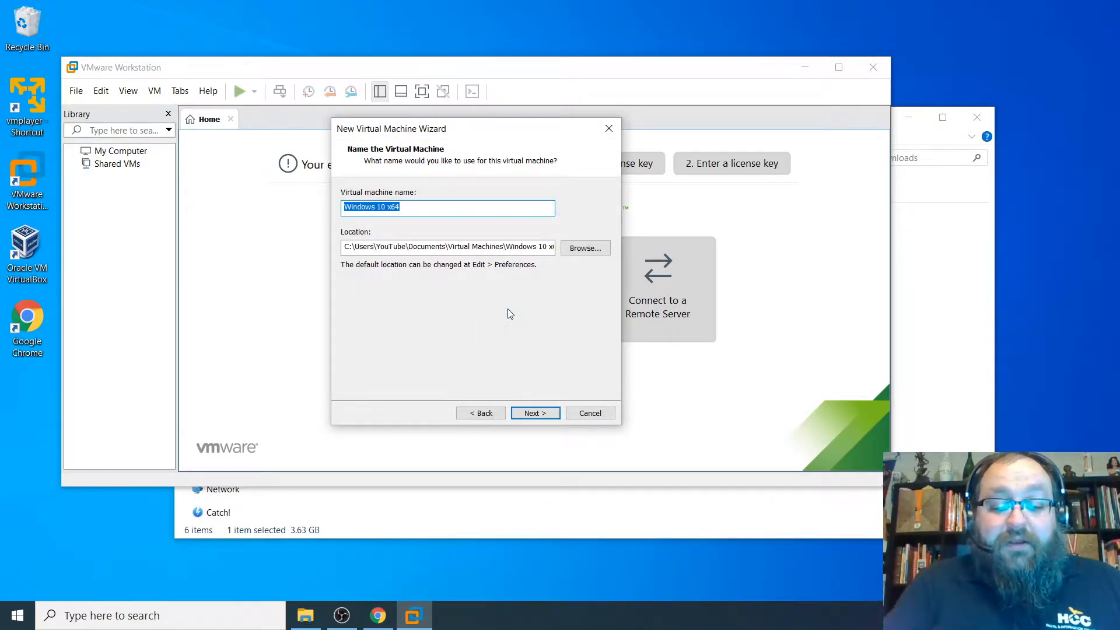
text(Forensics VM)
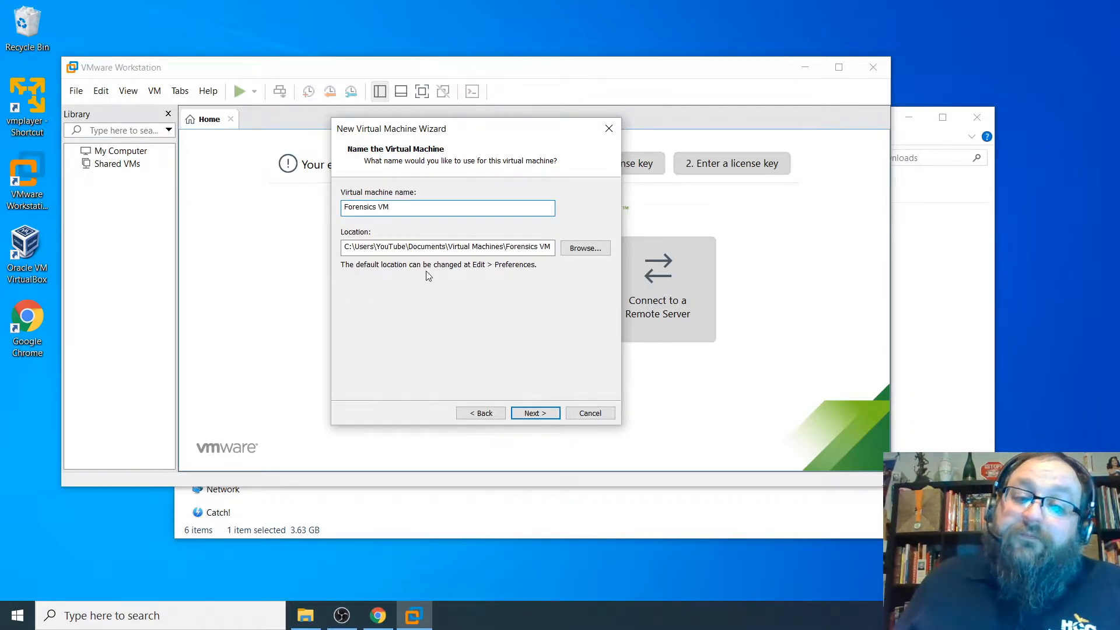
drag(344, 246, 505, 248)
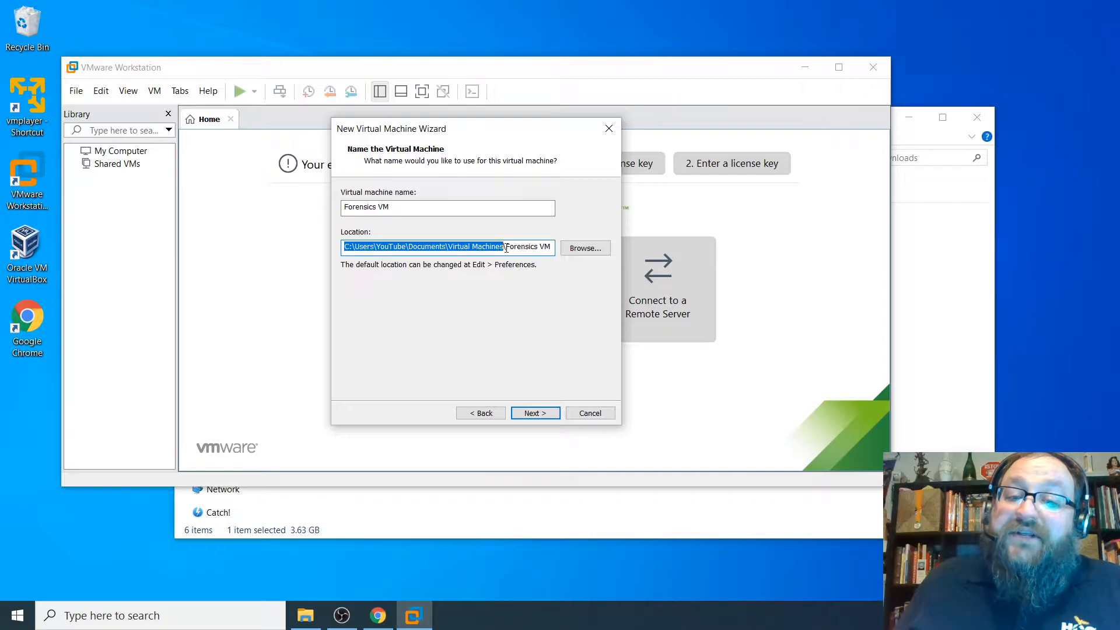
drag(401, 210, 343, 212)
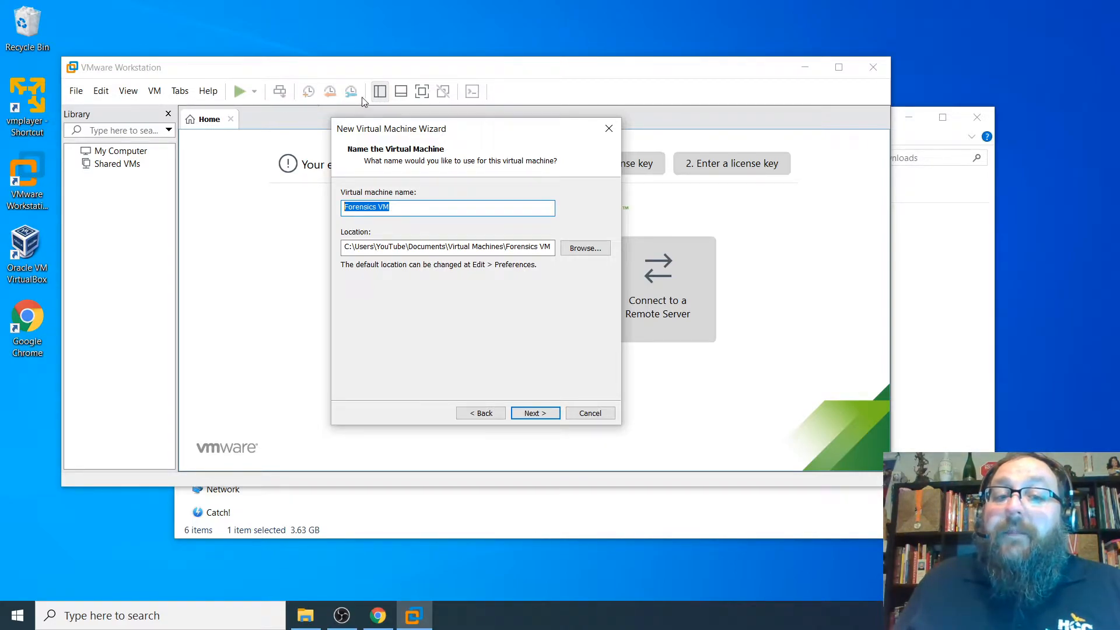
click(535, 413)
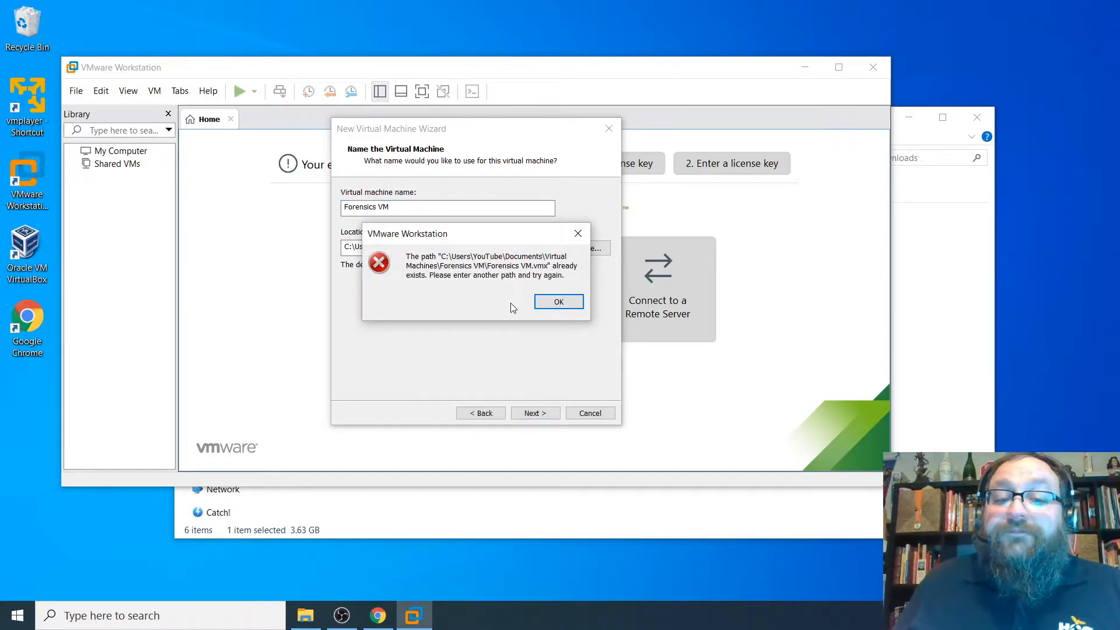
click(557, 301)
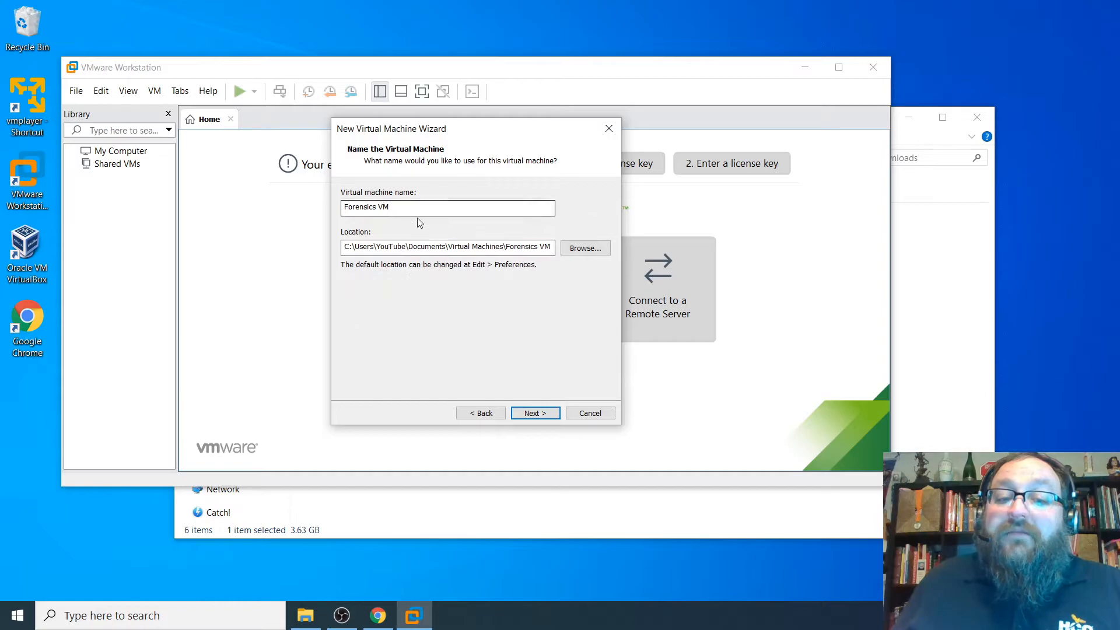
text(2)
click(533, 412)
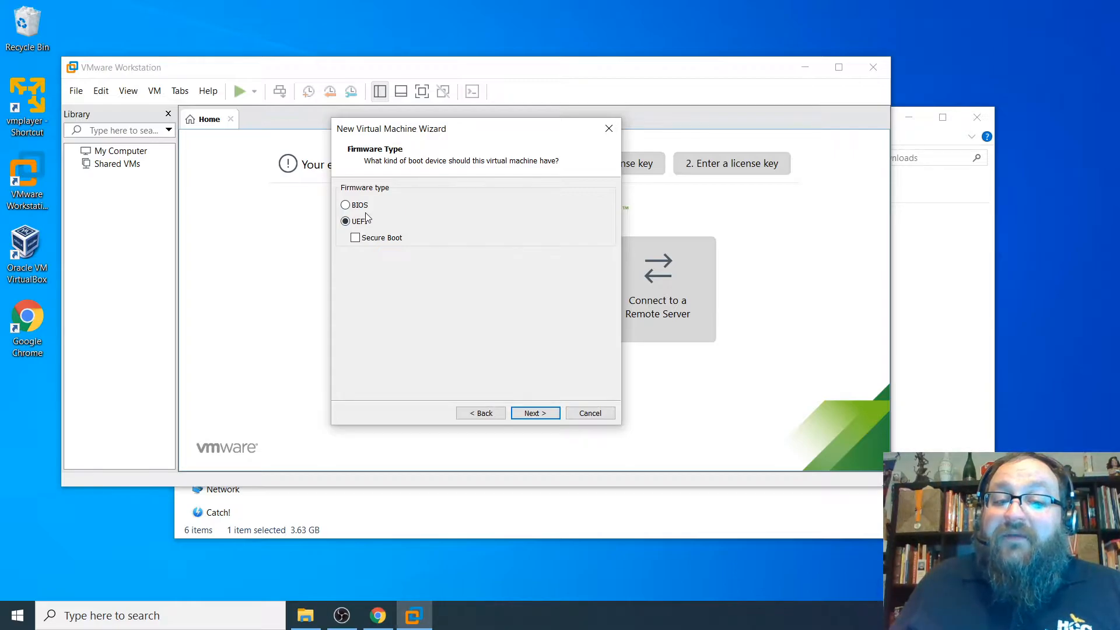
- Keep UEFI firmware and set 2 processors with 2 cores each, 4 cores total
click(519, 412)
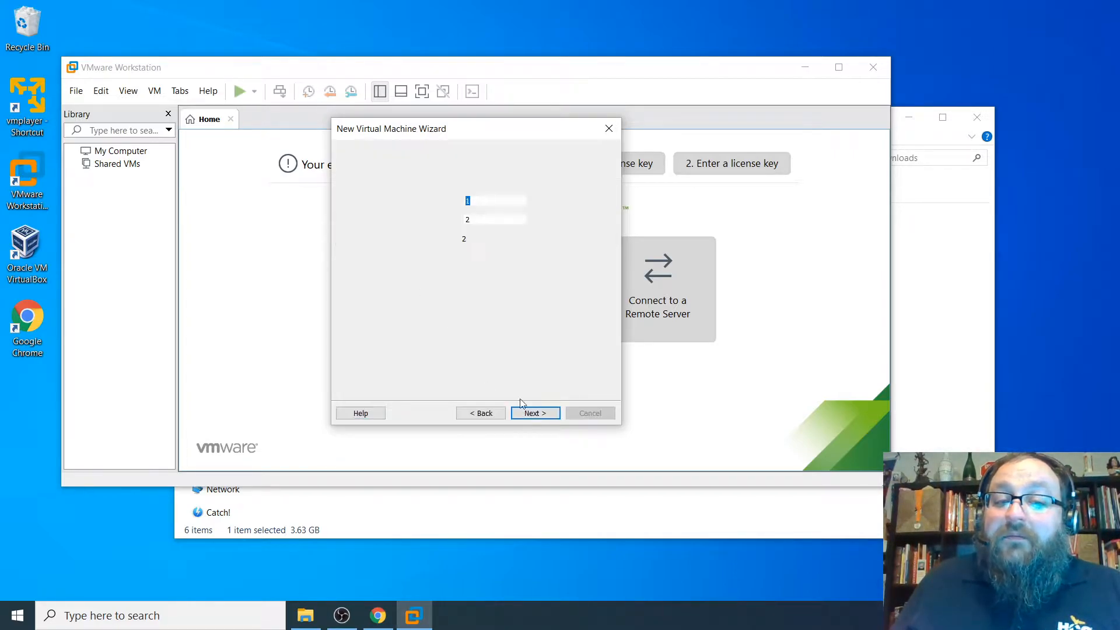
click(535, 201)
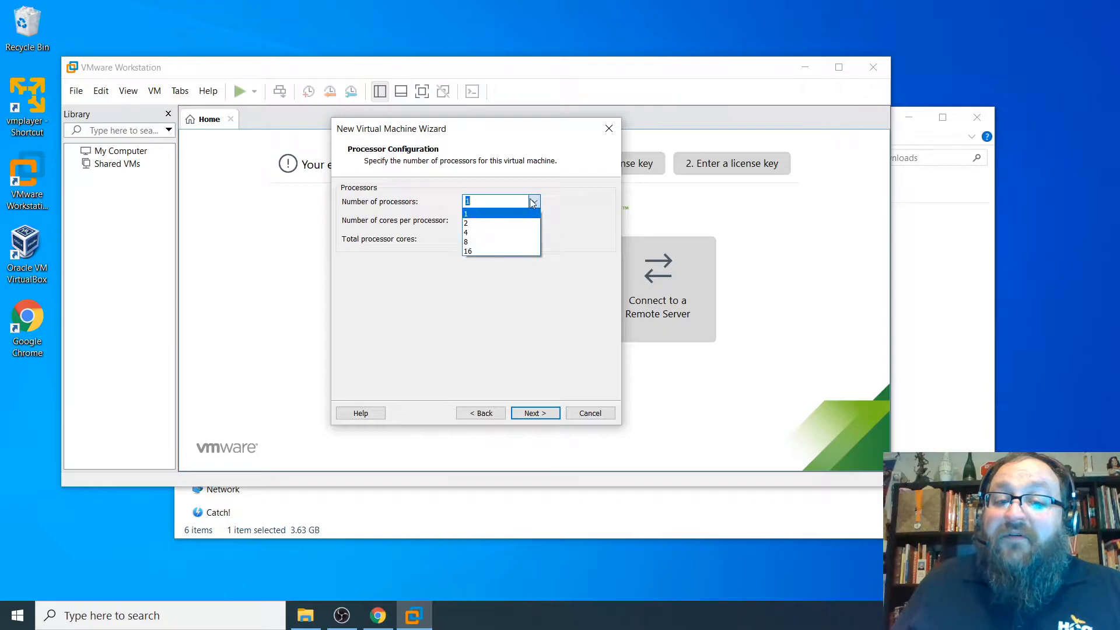
click(471, 221)
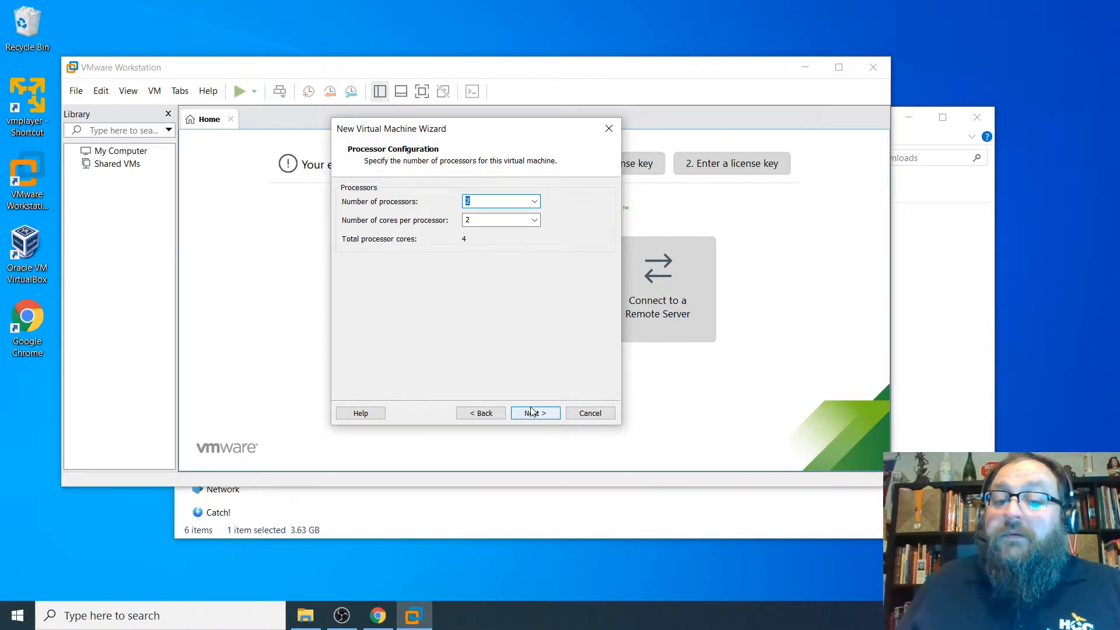
click(524, 415)
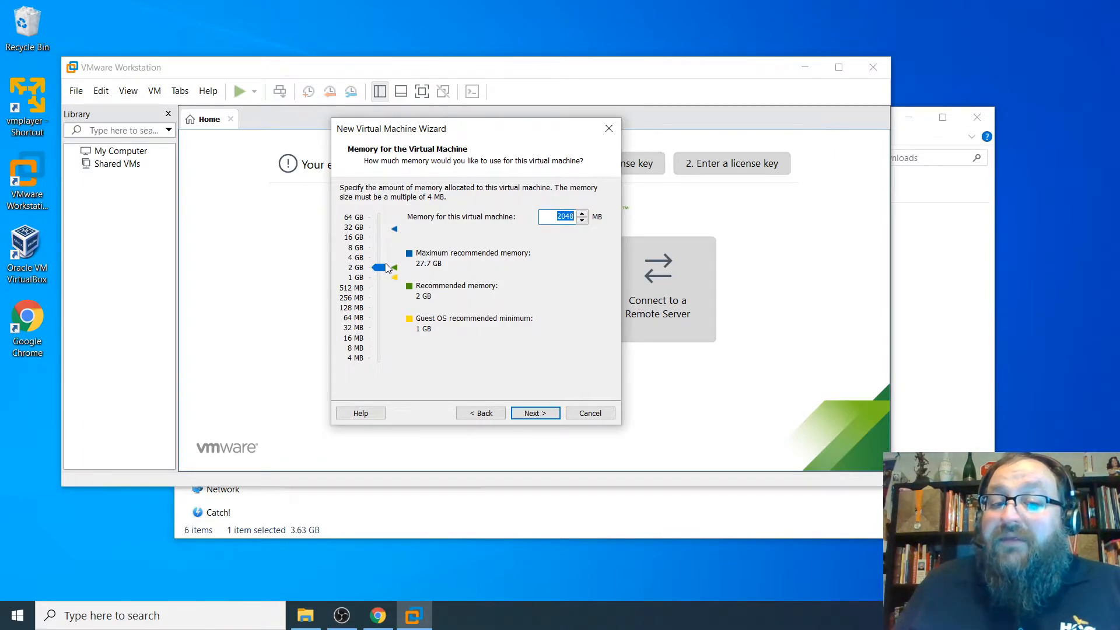
- Raise the virtual machine's memory from 2048 MB to 4096 MB
drag(383, 271, 379, 258)
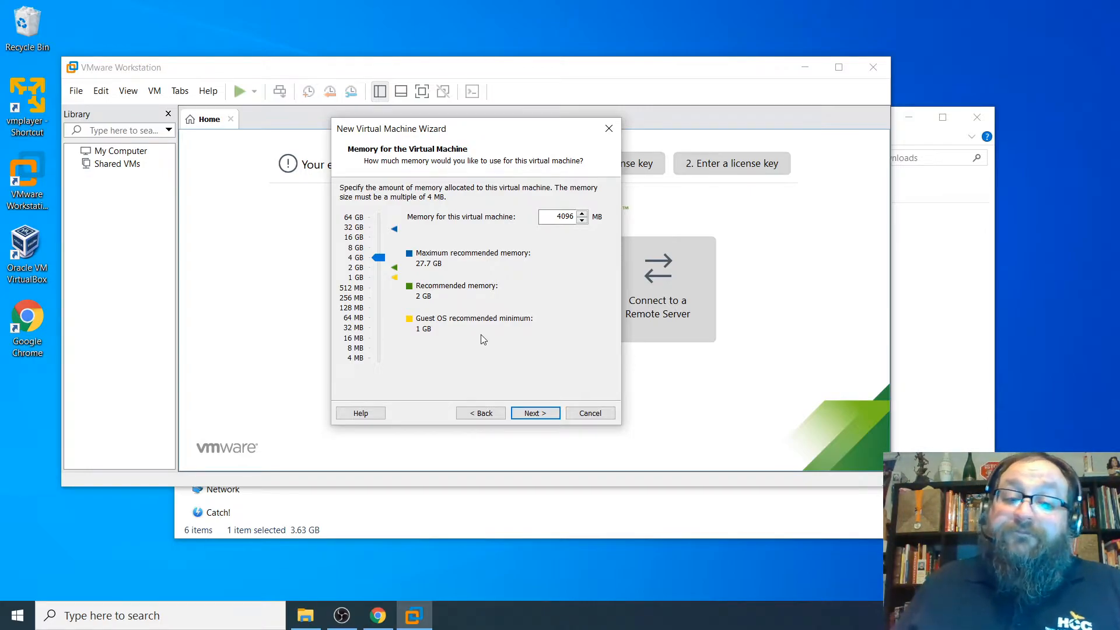
click(551, 414)
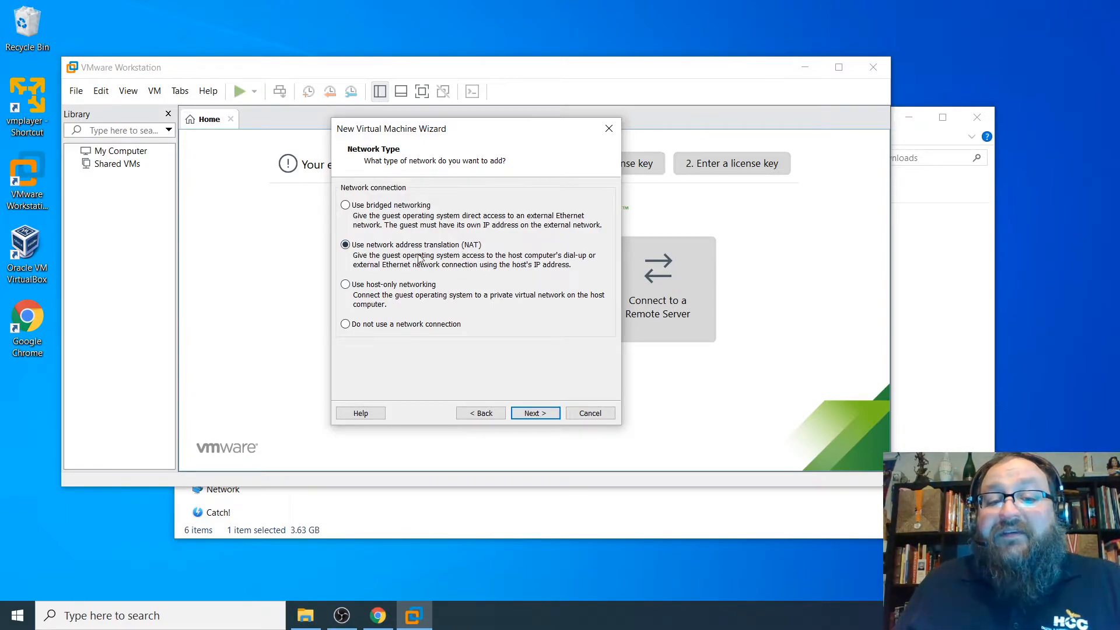
- Accept NAT networking, LSI Logic SAS controller, NVMe disk type and a new virtual disk
click(547, 418)
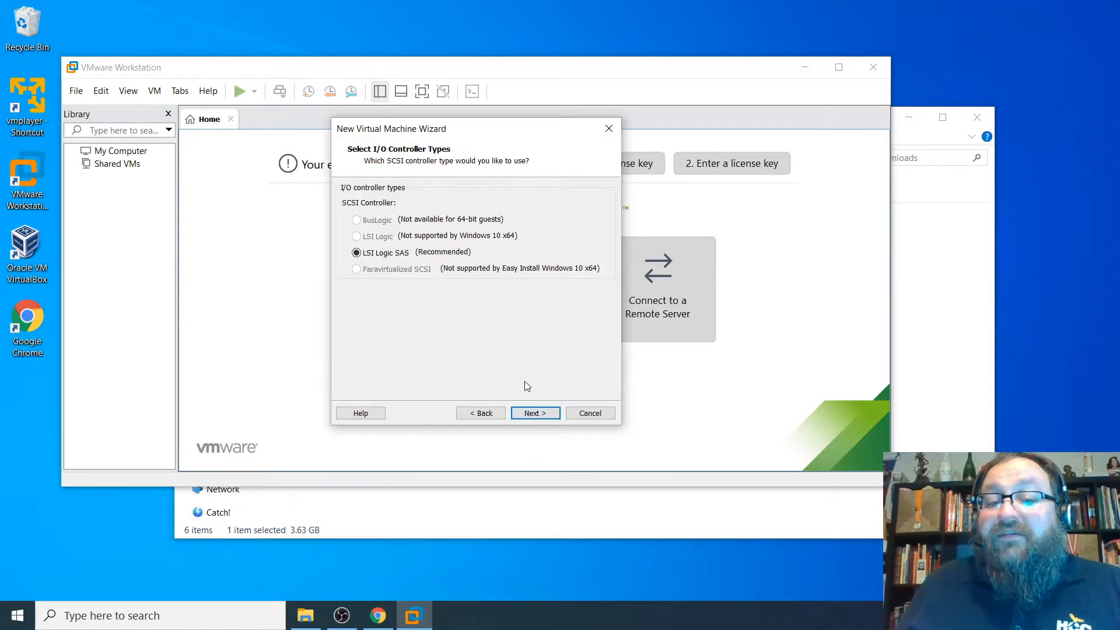
click(538, 416)
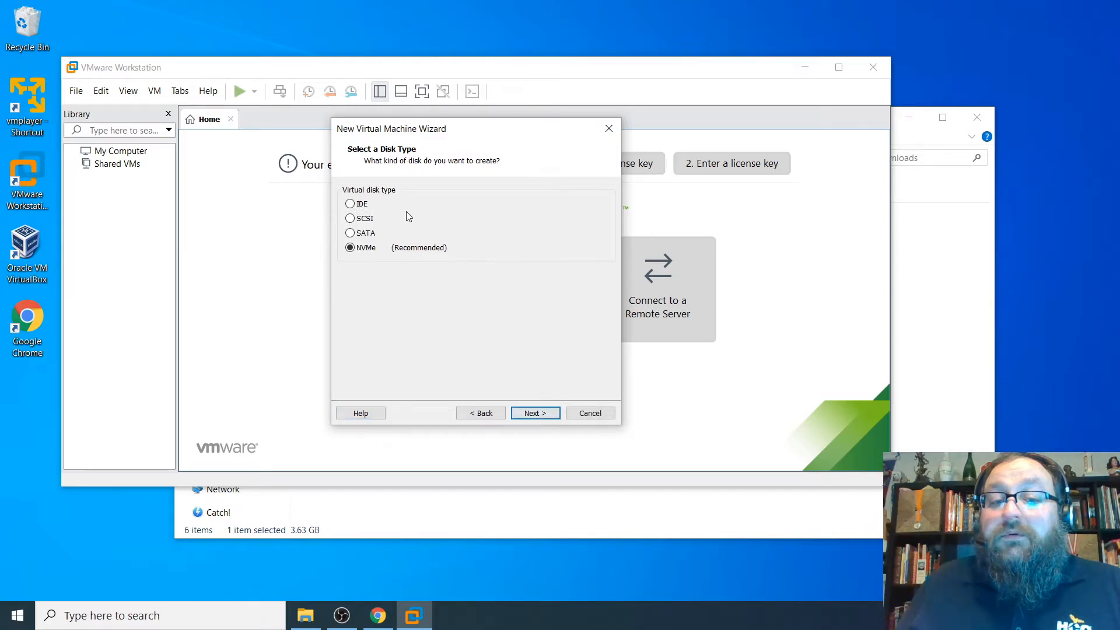
click(536, 413)
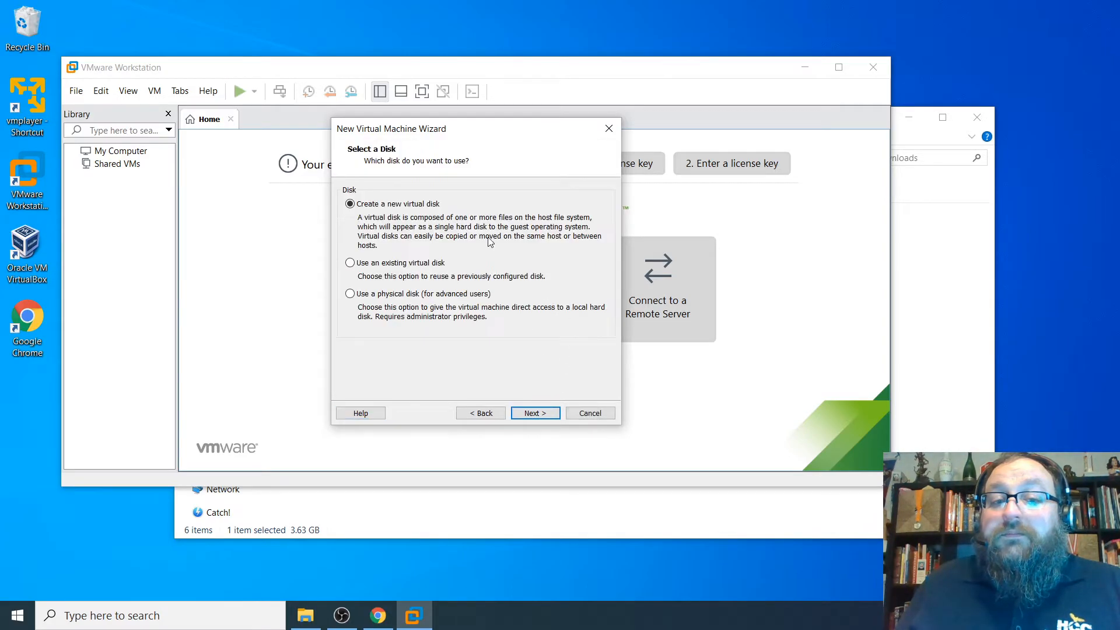
click(537, 414)
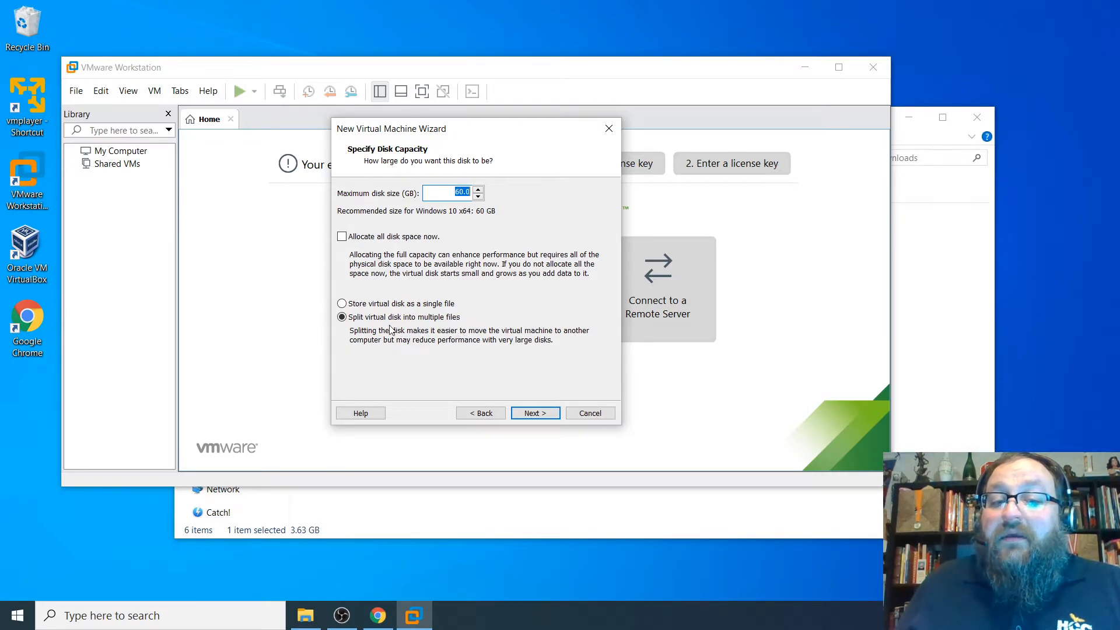
- Keep the 60 GB split disk named Forensics VM2.vmdk and reach Ready to Create
click(530, 413)
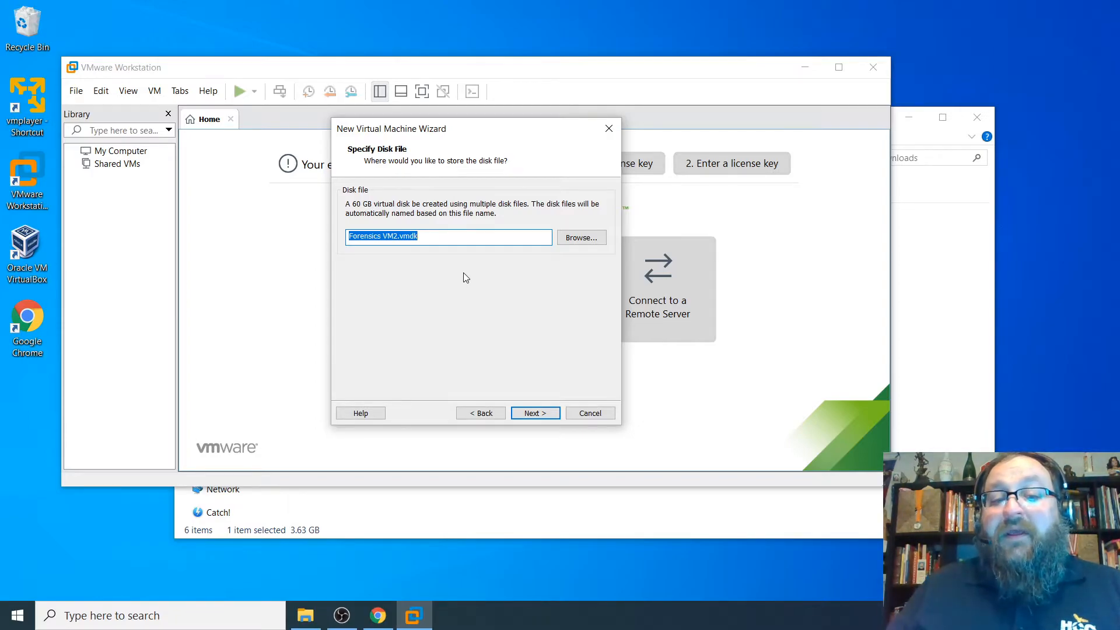
click(535, 413)
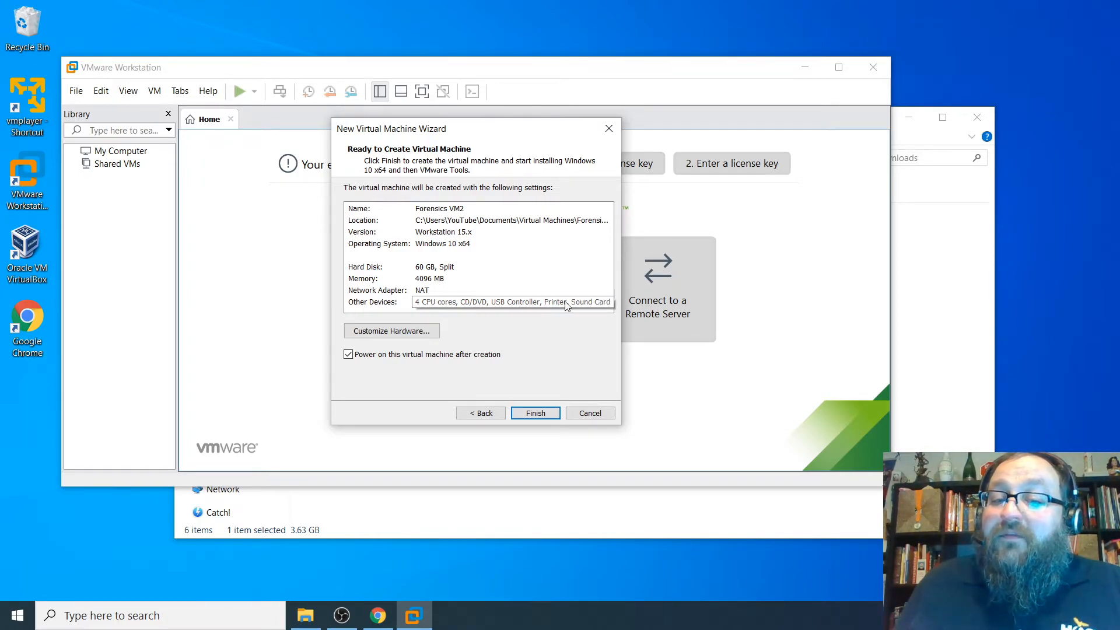
- Remove the Printer from the hardware list and finish creating Forensics VM2
click(398, 332)
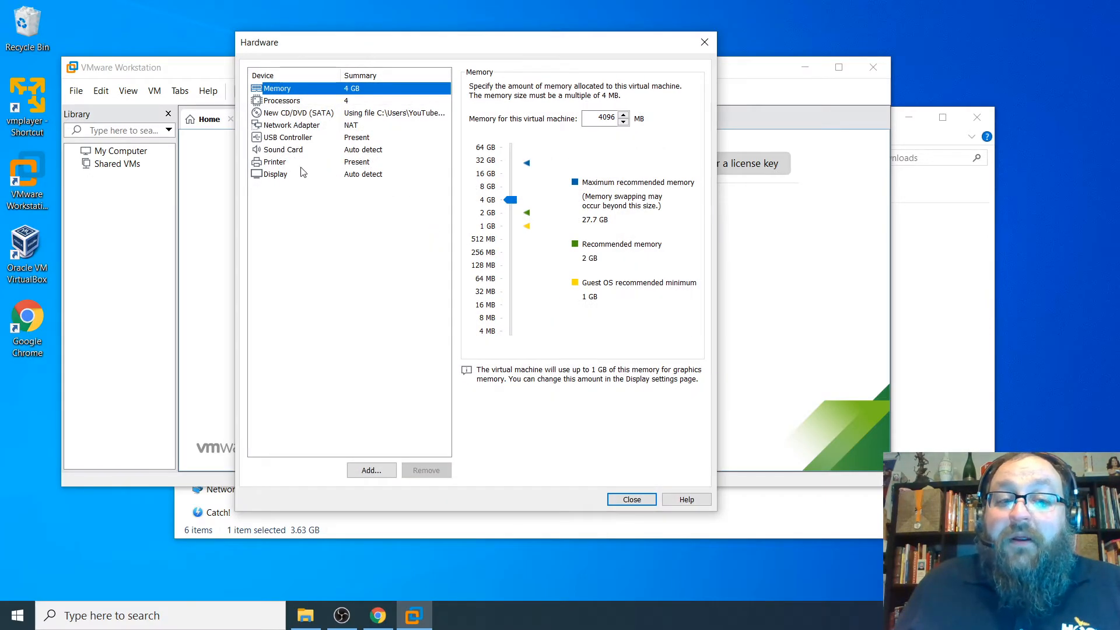
click(276, 163)
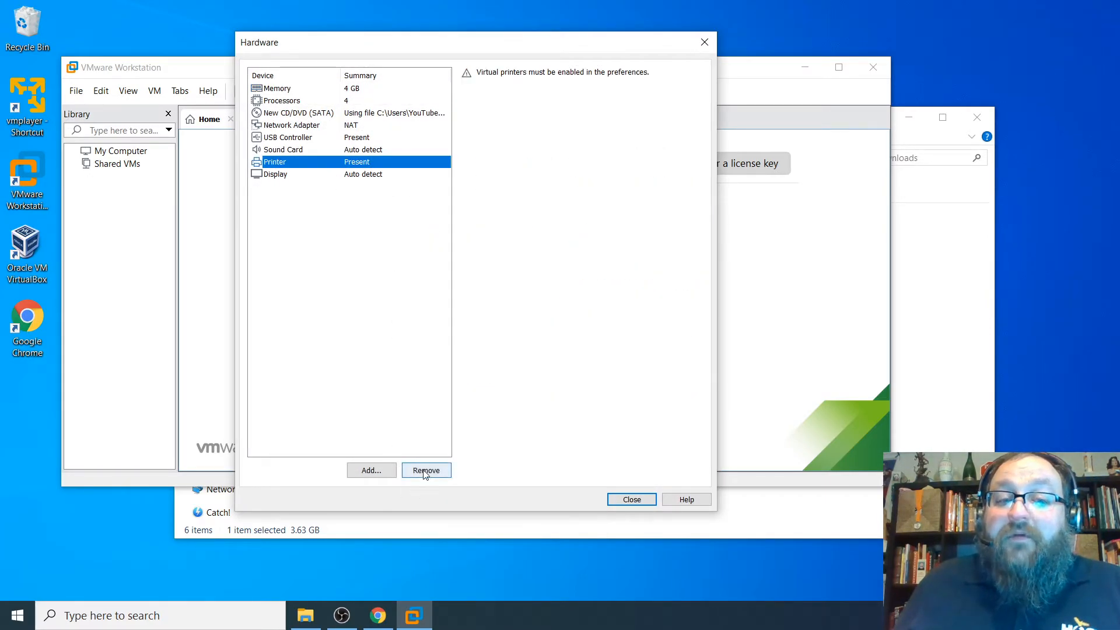
click(426, 473)
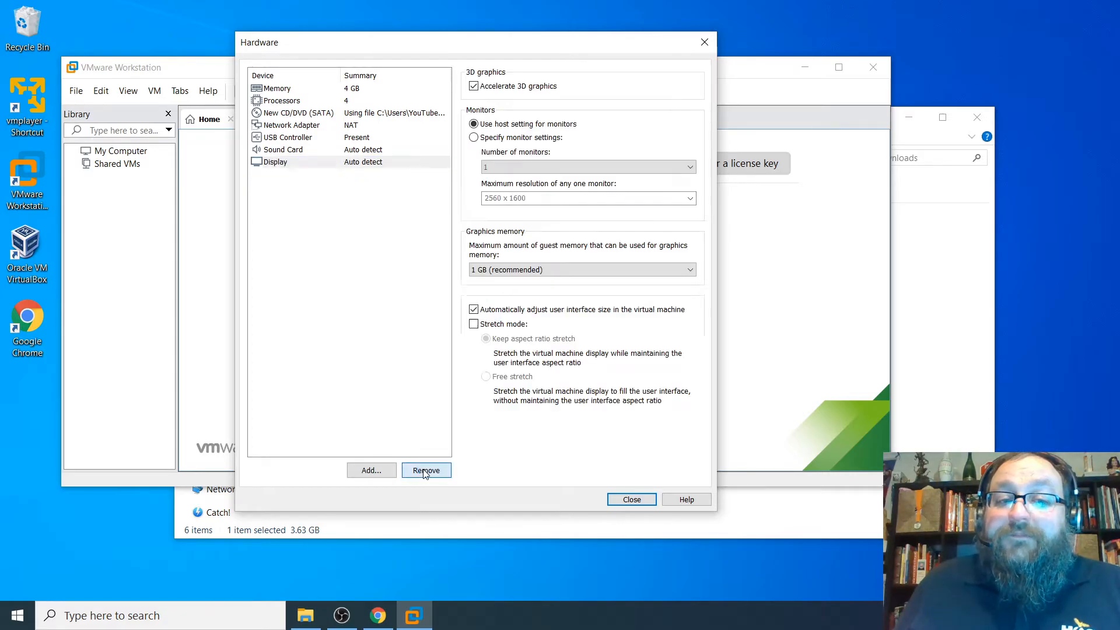
click(701, 42)
click(536, 415)
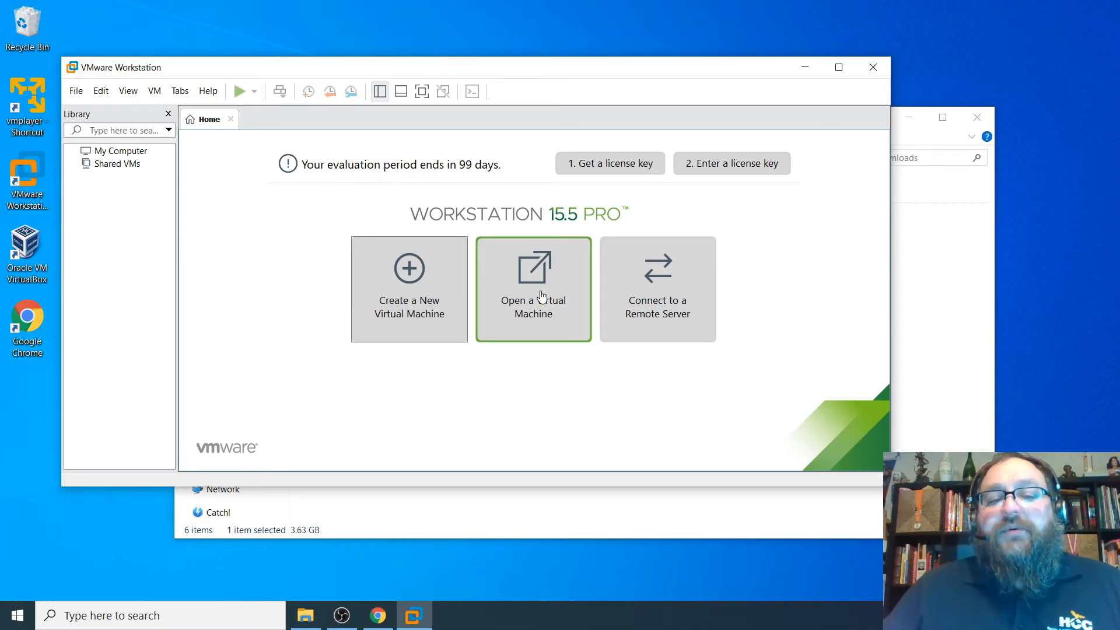
- Power on Forensics VM2 to boot the Windows 10 Easy Install from the ISO
click(541, 296)
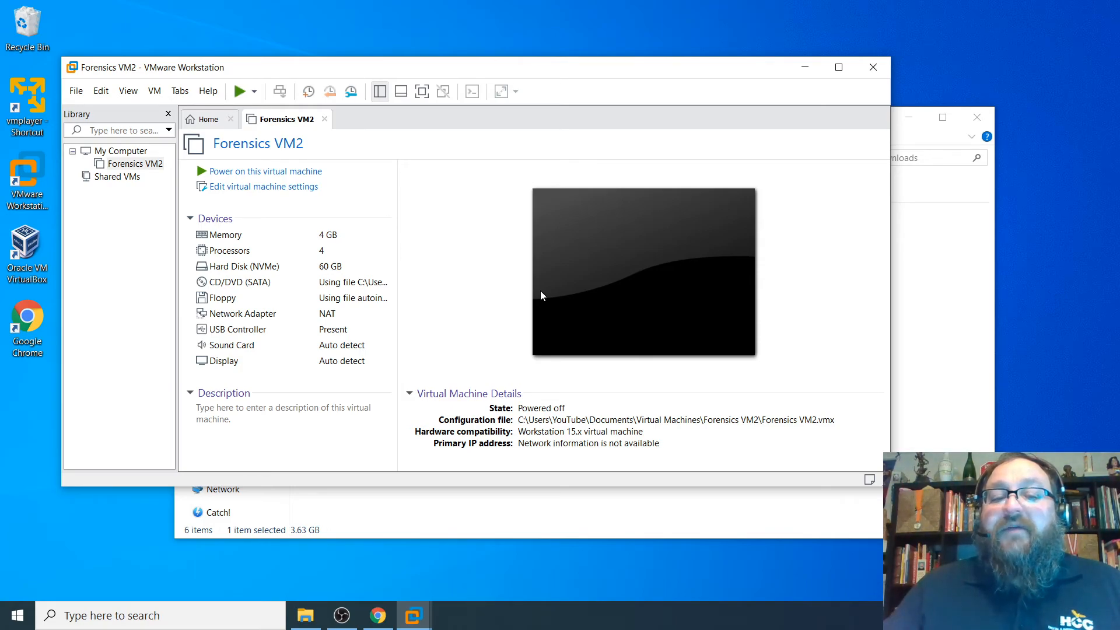
click(540, 290)
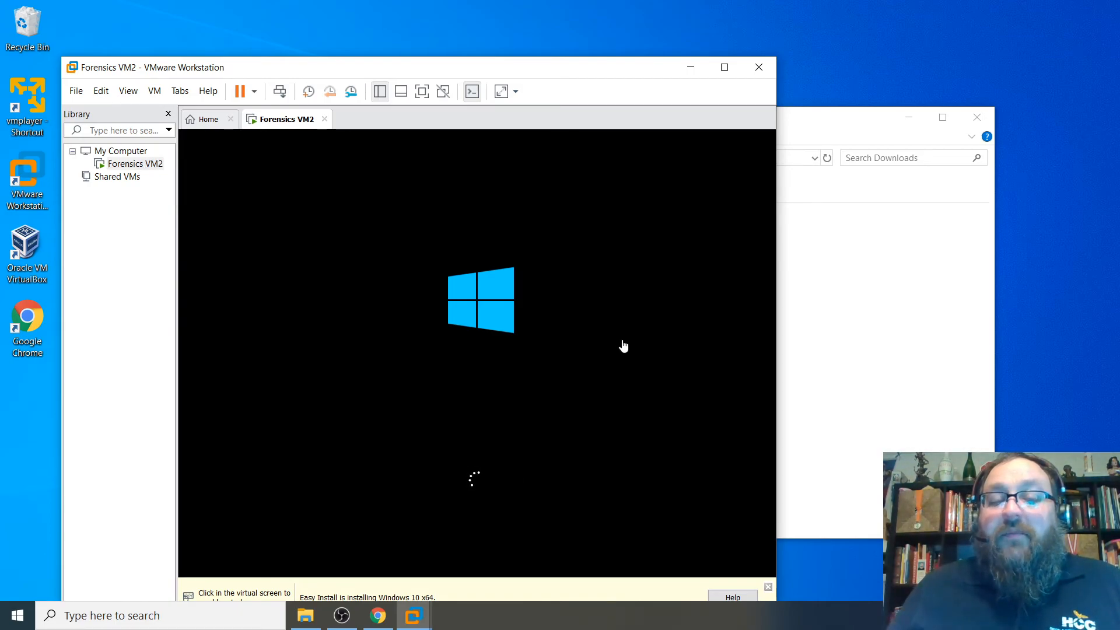
- Shift the VMware Workstation window up and right while Easy Install installs Windows 10 x64
drag(625, 70, 662, 22)
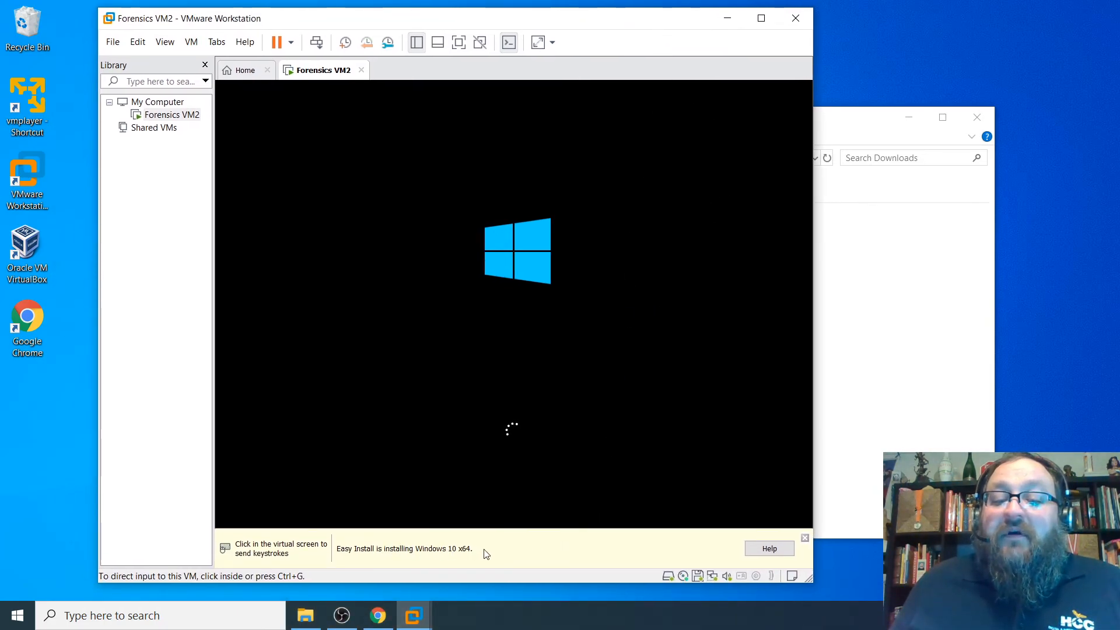